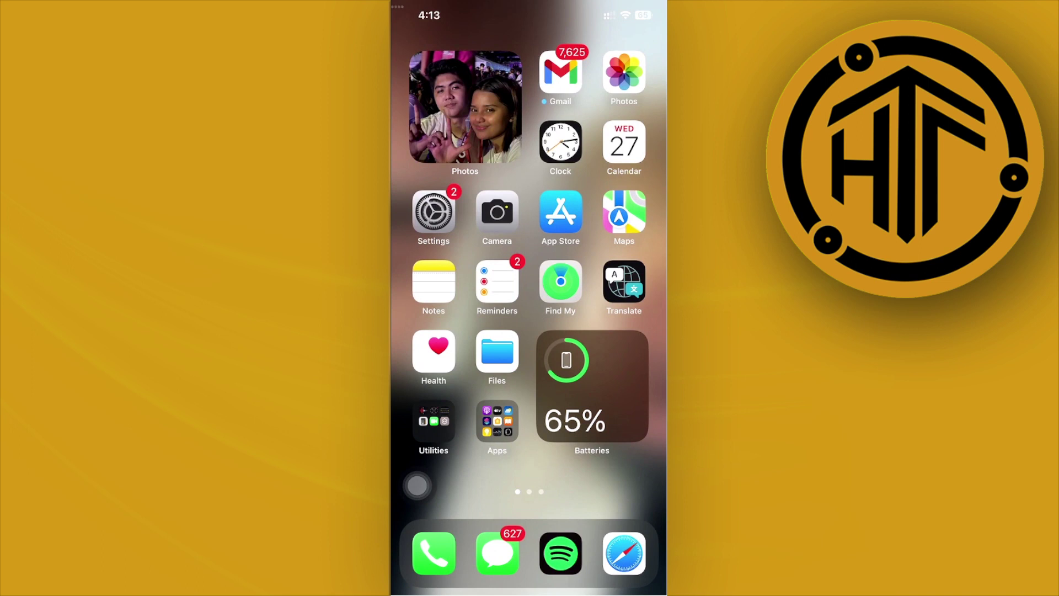
# Open Messages and go to the sydh conversation.
pyautogui.click(497, 554)
pyautogui.moveTo(541, 372); pyautogui.dragTo(542, 489)
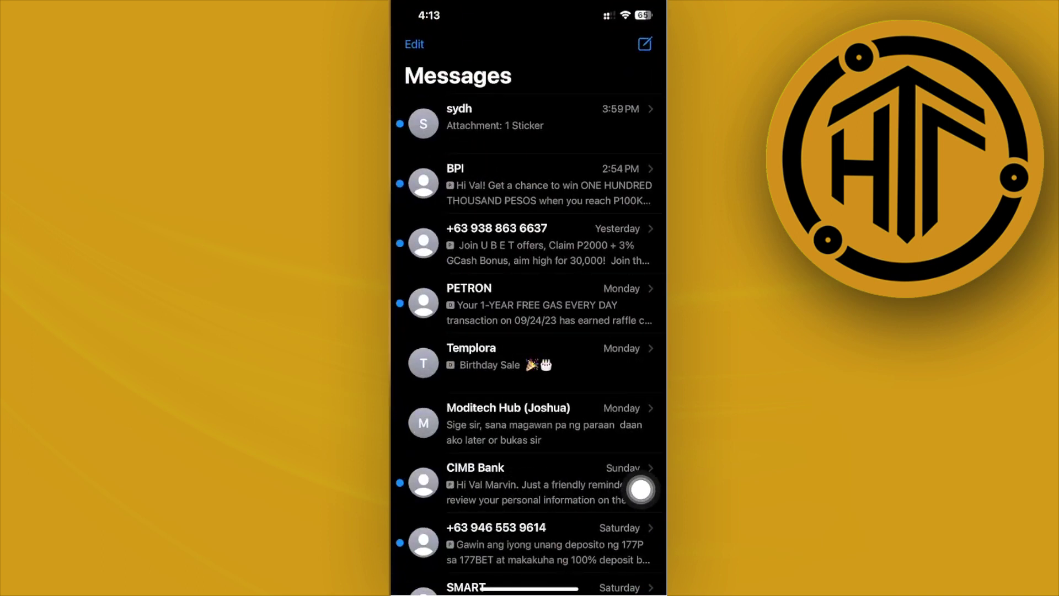
pyautogui.click(513, 117)
# Attach the cut-out food sticker from Stickers to the message field without sending it.
pyautogui.click(530, 496)
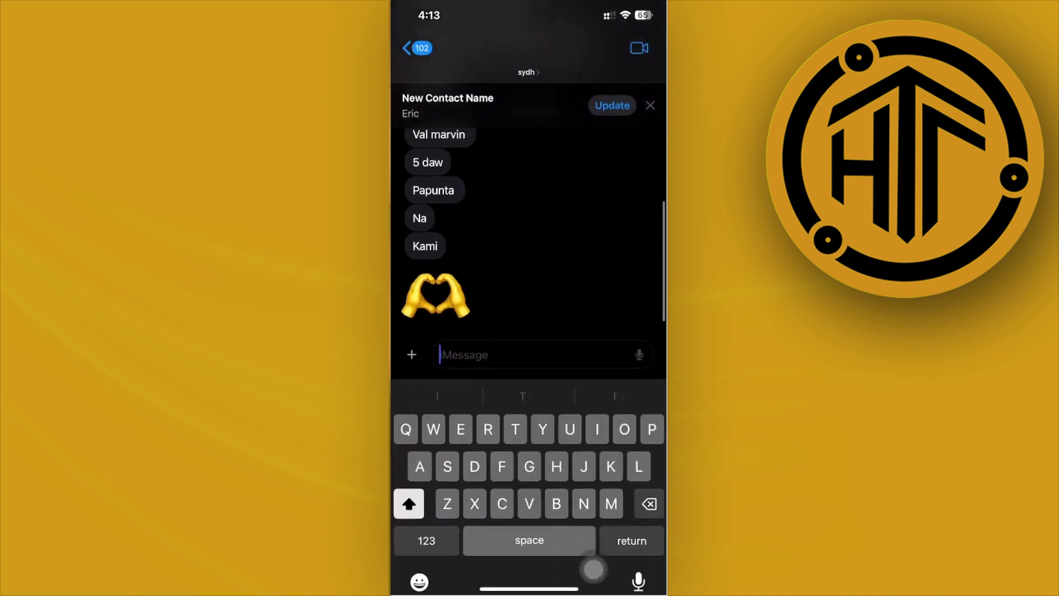
pyautogui.click(411, 343)
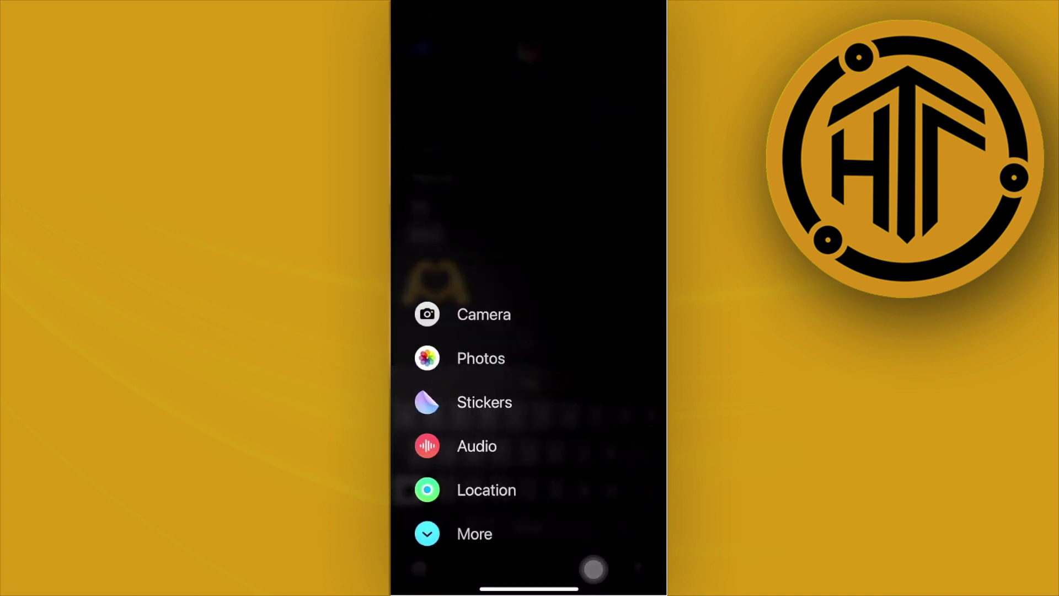
pyautogui.click(423, 389)
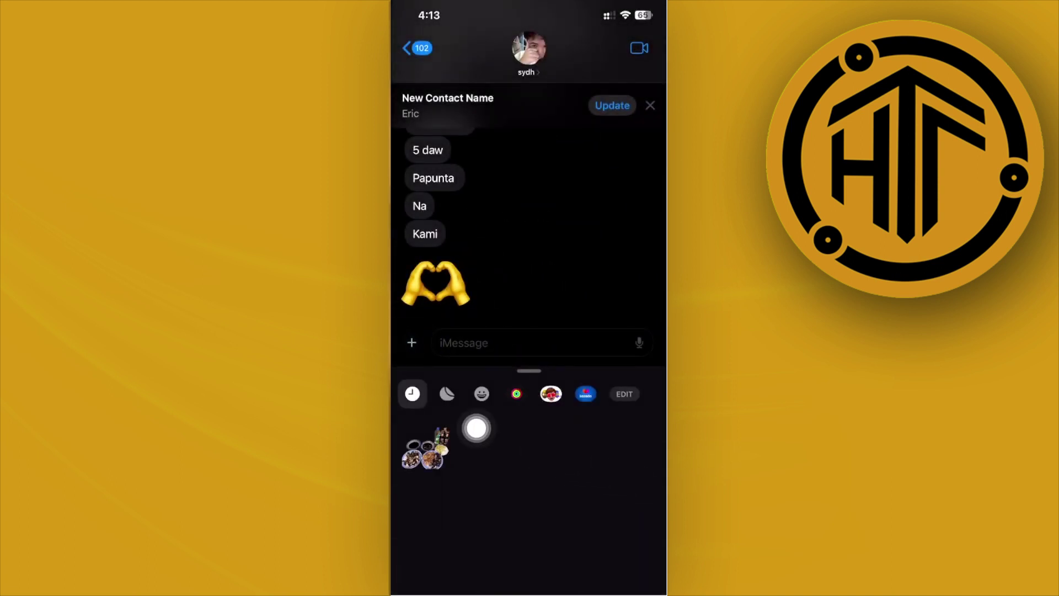
pyautogui.click(426, 454)
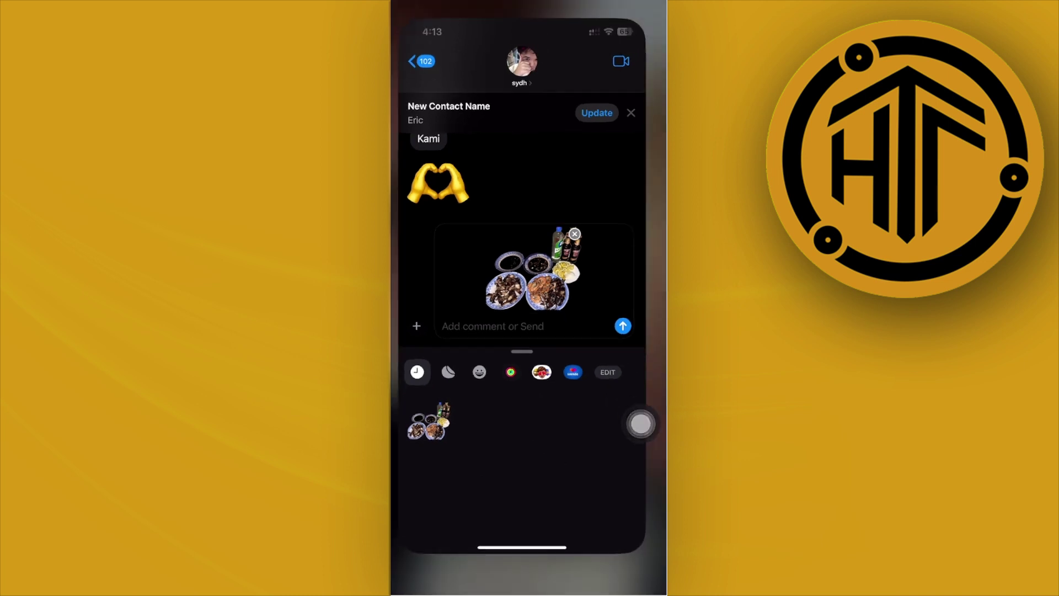
# Swipe up to leave the sydh chat for the home screen, keeping the food sticker unsent.
pyautogui.moveTo(529, 583); pyautogui.dragTo(528, 331)
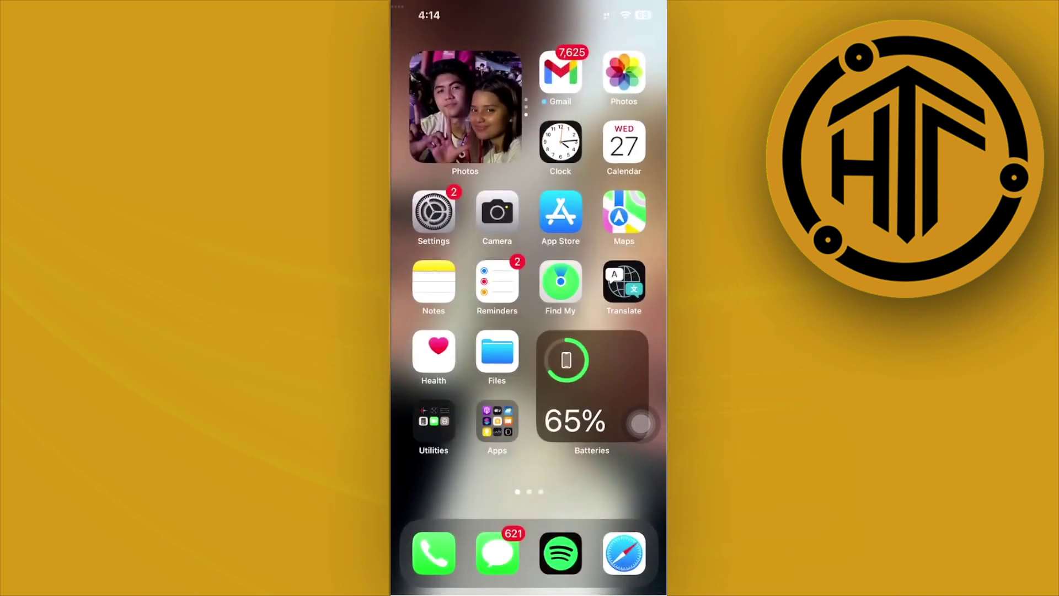